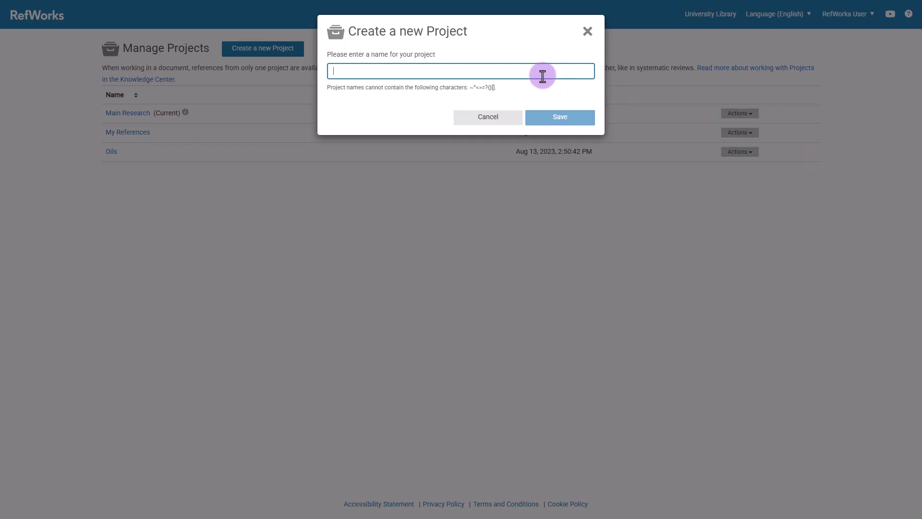
- Save a new project named 'Additional Research', set it as current, then open its references
text(Additional Research)
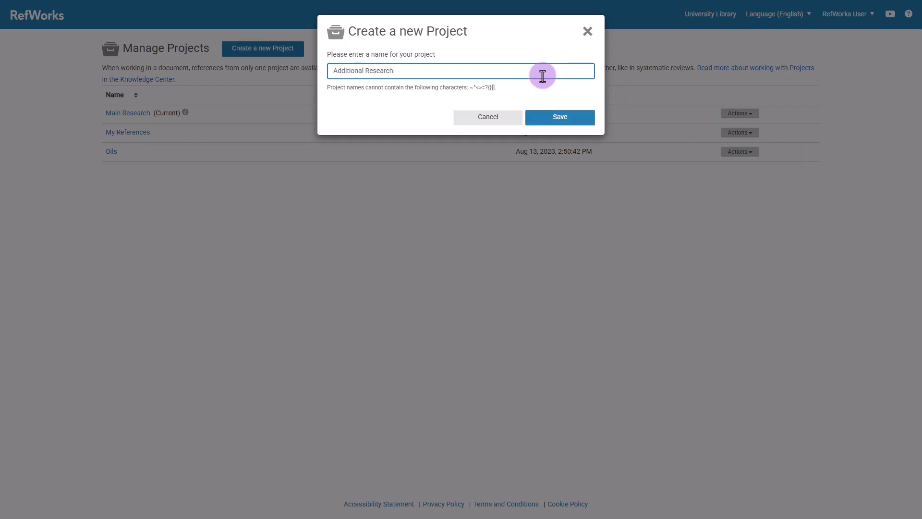
click(557, 117)
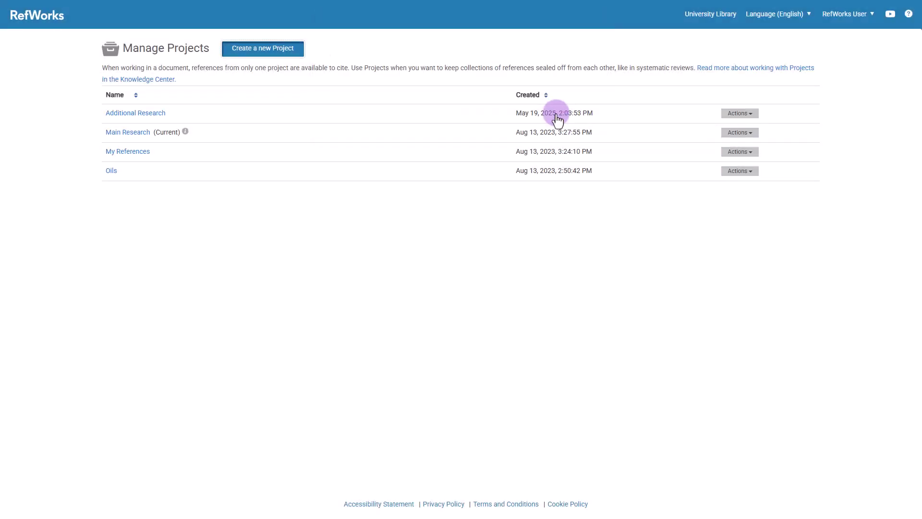
click(755, 114)
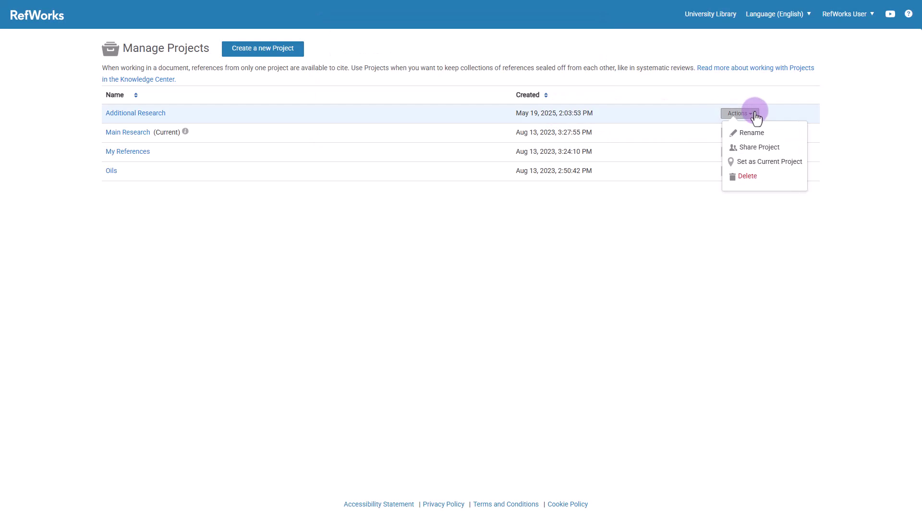
click(759, 162)
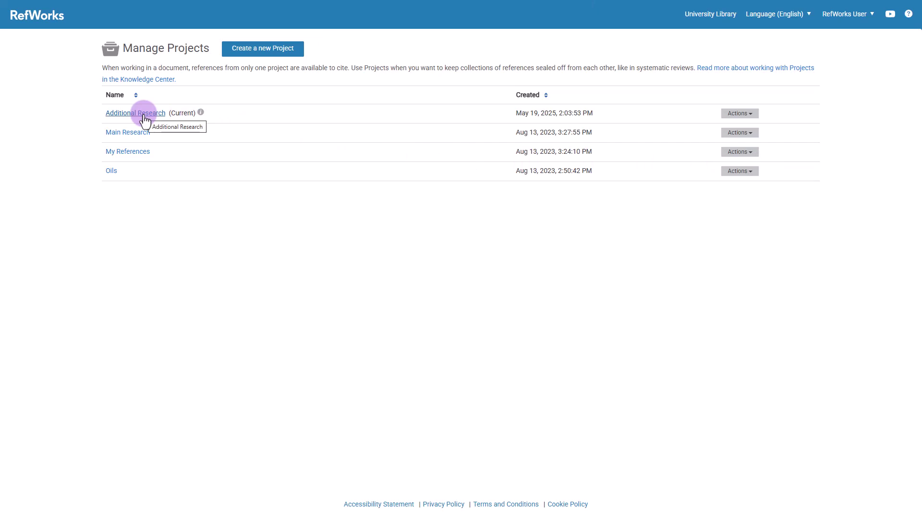
click(144, 115)
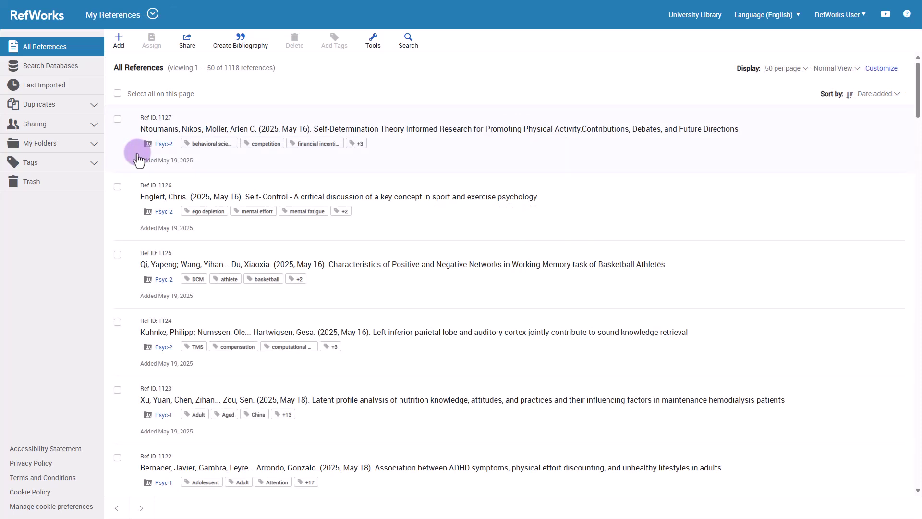
- Copy references 1127, 1126 and 1125 into the Additional Research project
click(117, 119)
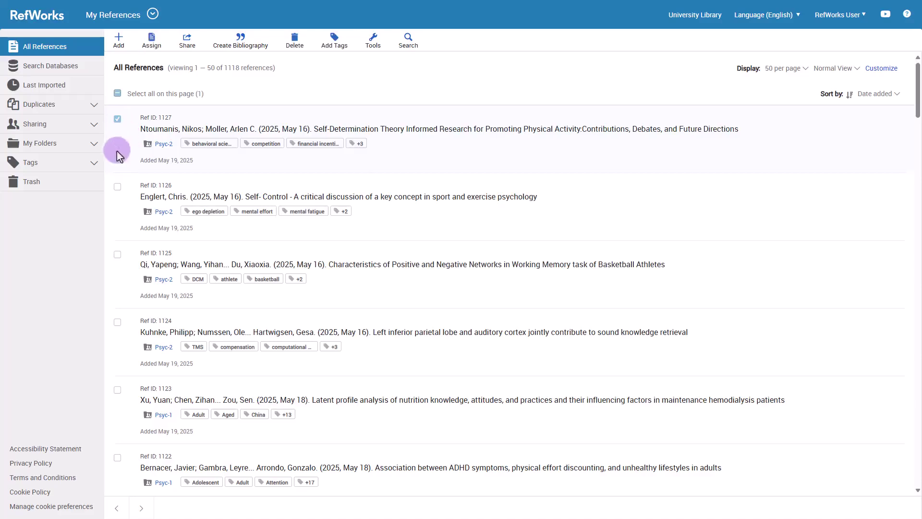
click(118, 187)
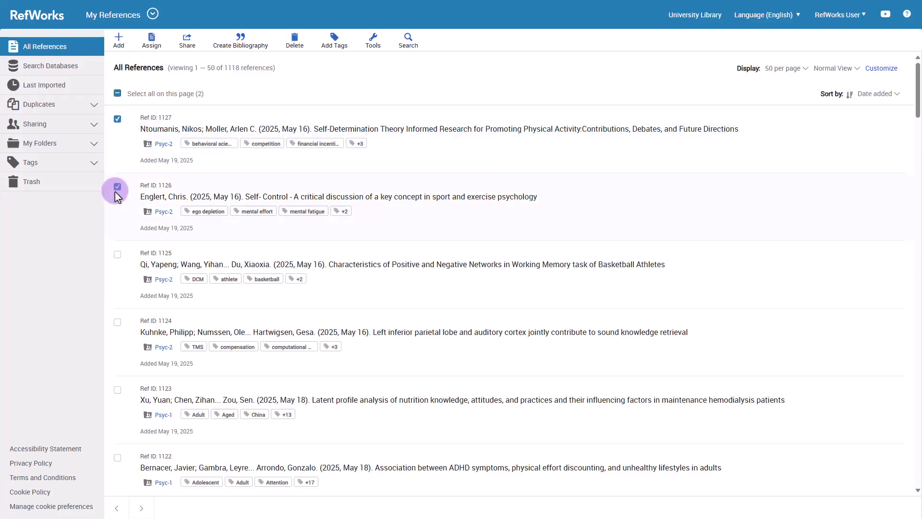
click(117, 254)
click(142, 43)
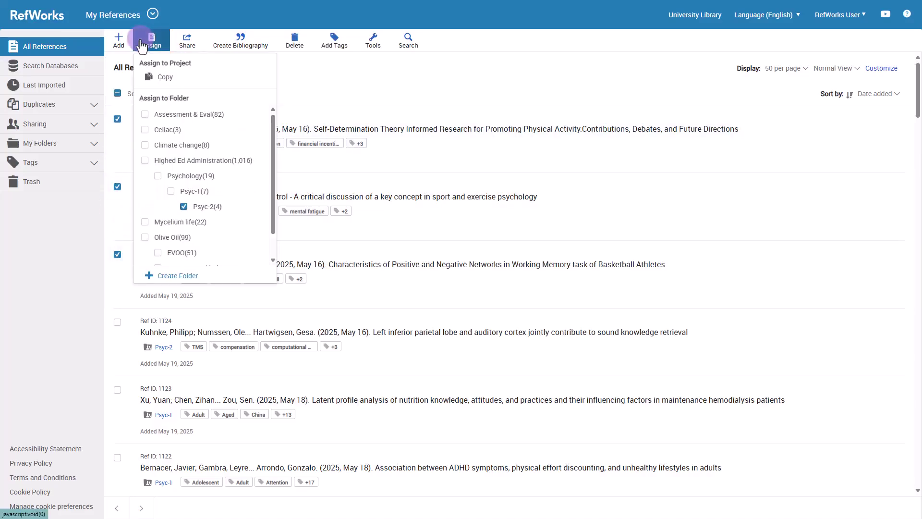
click(189, 79)
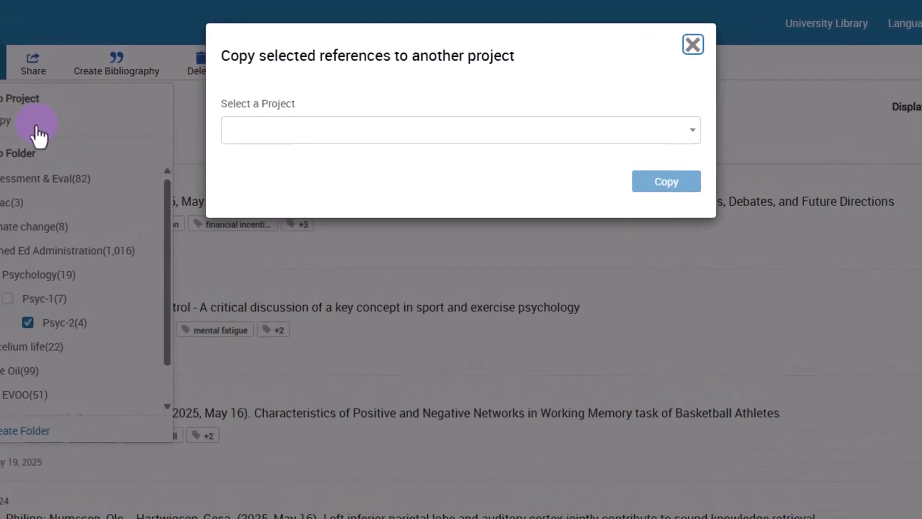
click(319, 137)
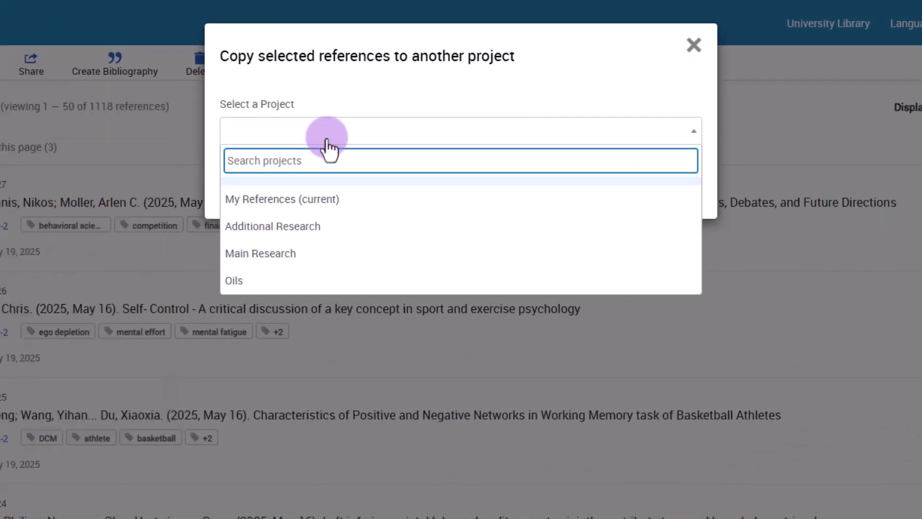
click(342, 227)
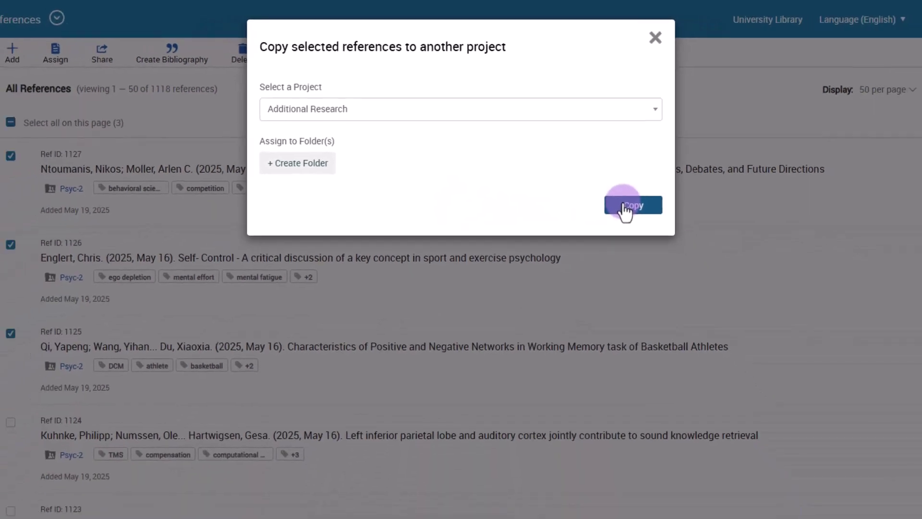
click(626, 207)
click(11, 155)
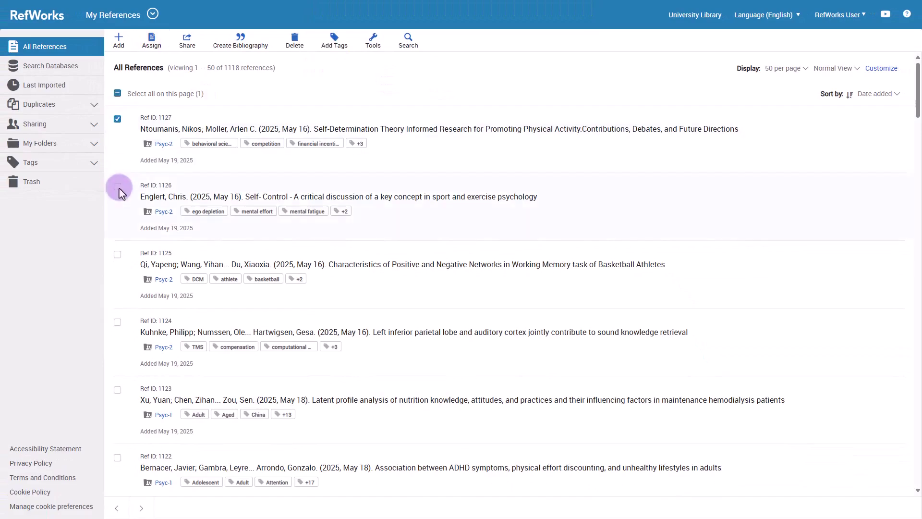
- Copy references 1126 and 1125 into My References (current), with 'Not in folder' kept
click(152, 38)
click(178, 77)
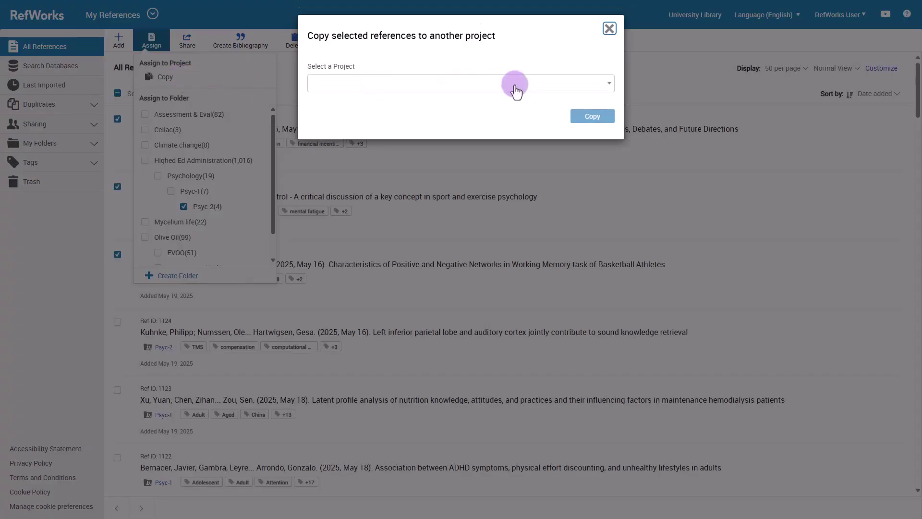
click(514, 84)
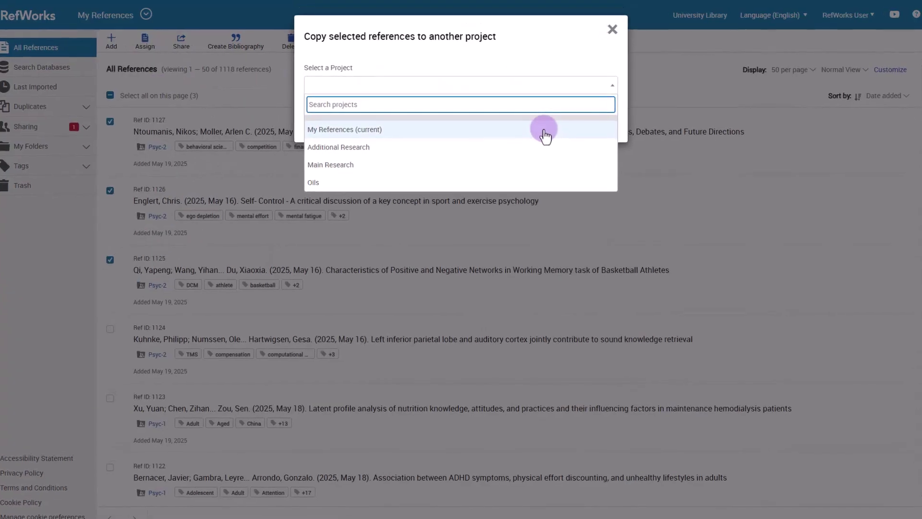
click(544, 128)
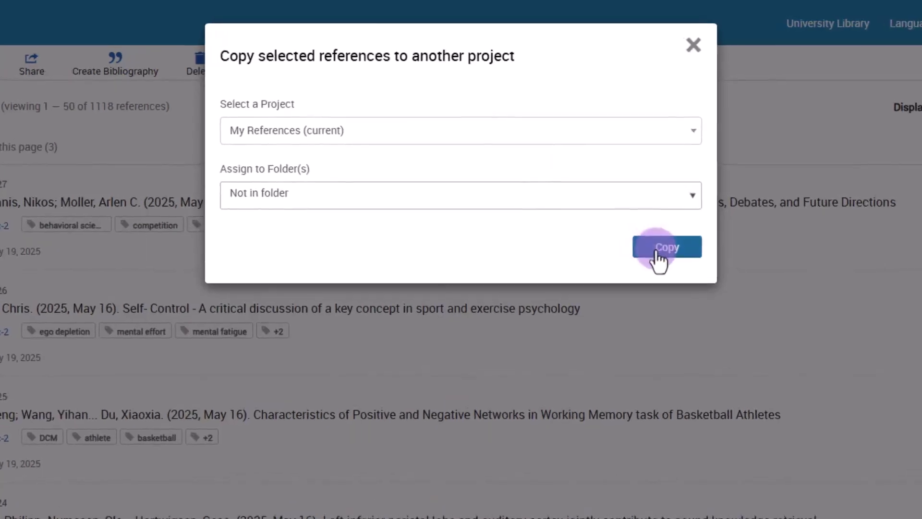
click(657, 238)
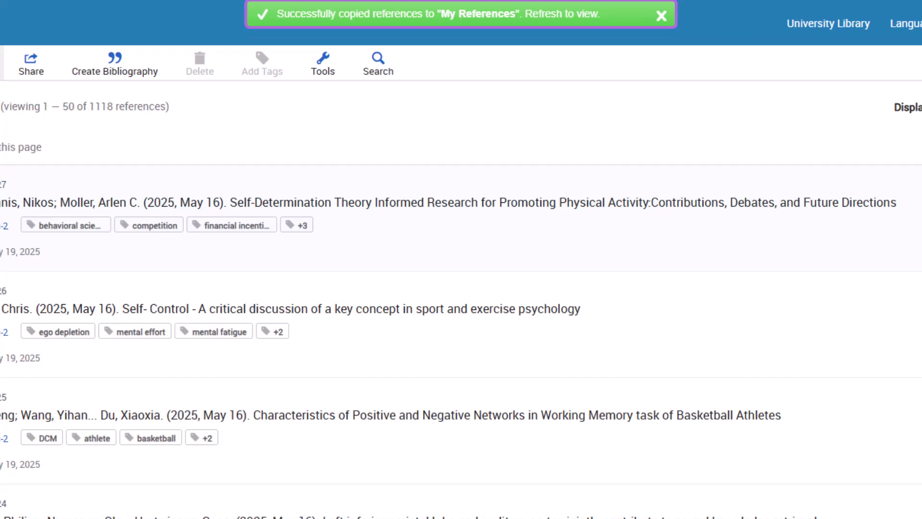
click(94, 147)
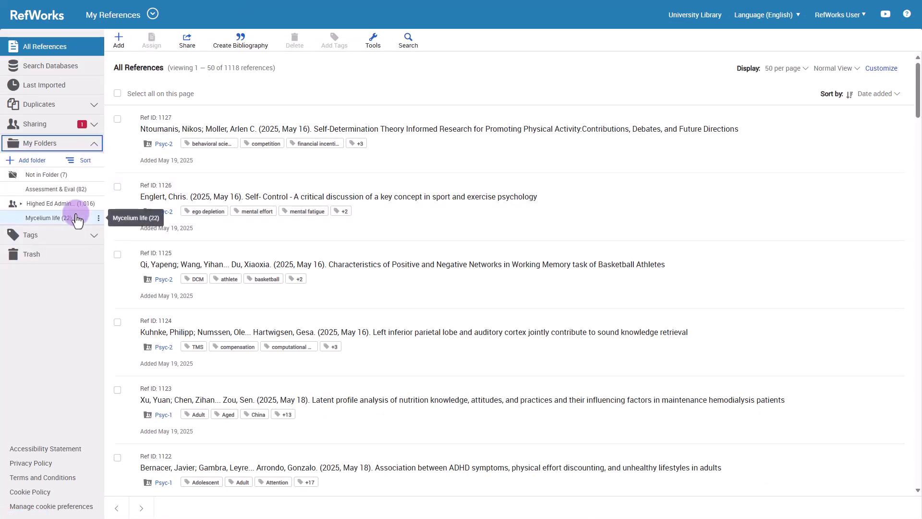
- Copy the Mycelium life folder into the Additional Research project
click(99, 219)
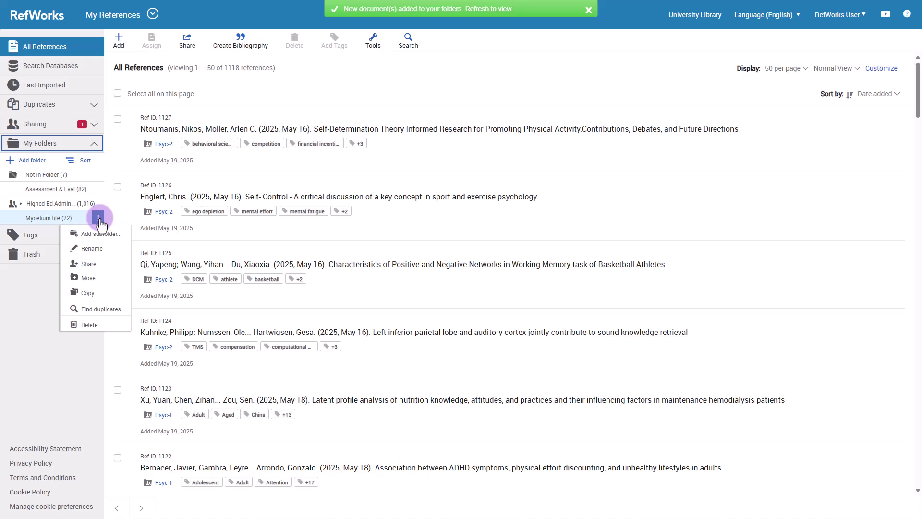
click(99, 294)
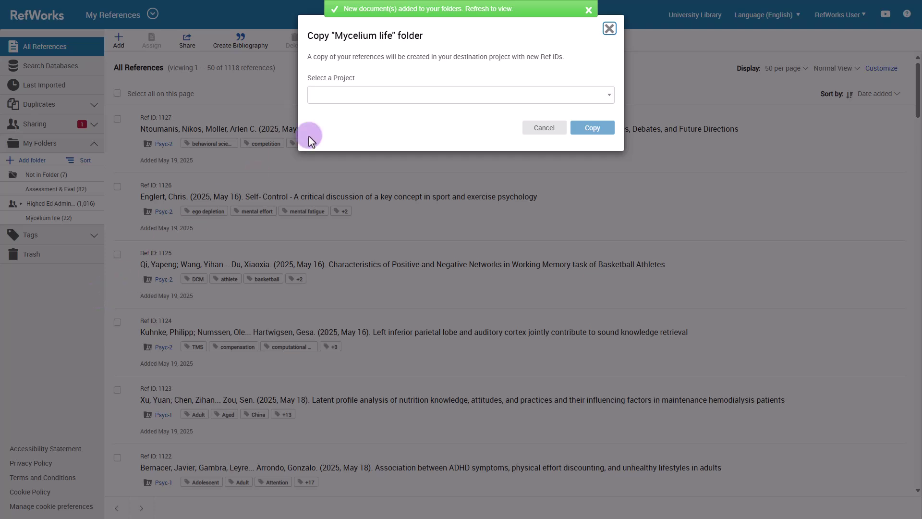
click(359, 95)
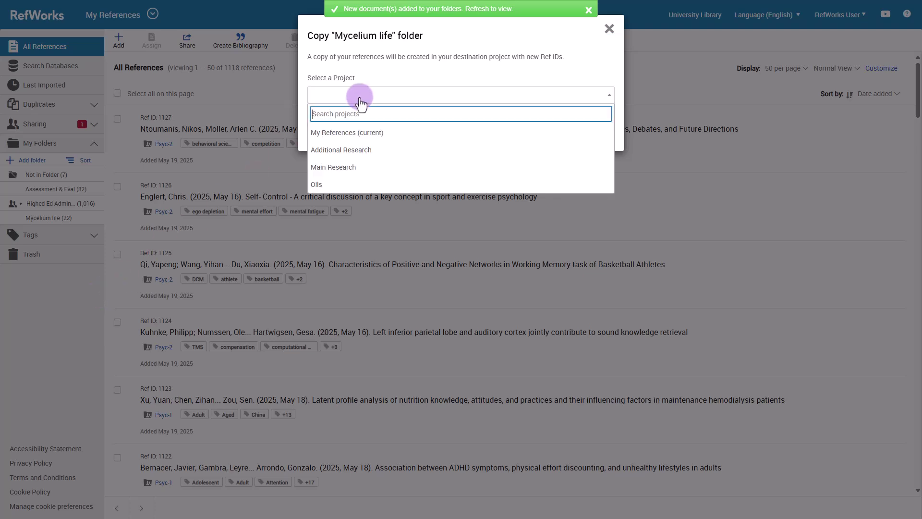
click(395, 153)
click(597, 127)
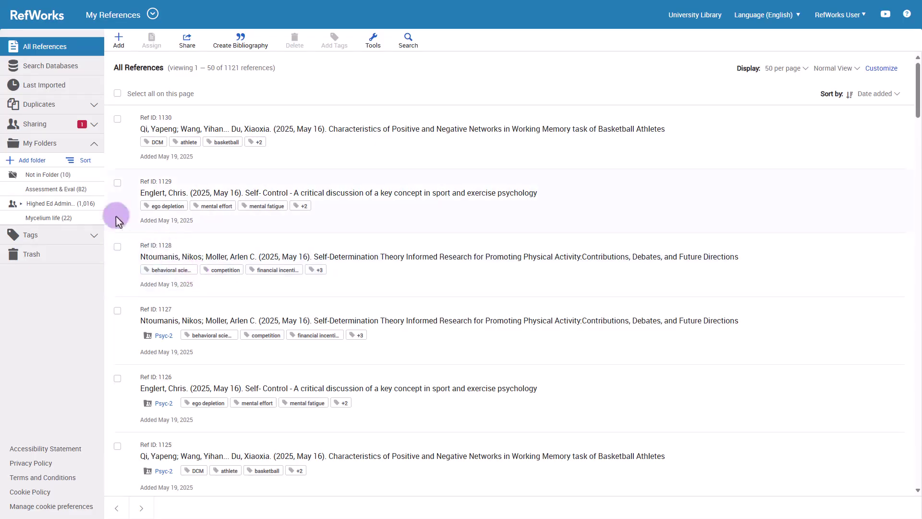
- Start copying the Highed Ed Administration folder, then cancel without copying anything
click(99, 204)
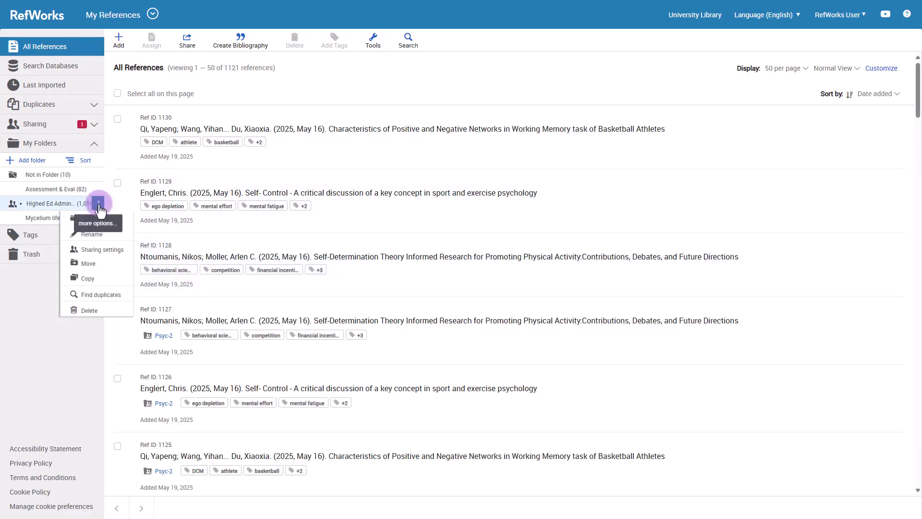
click(107, 278)
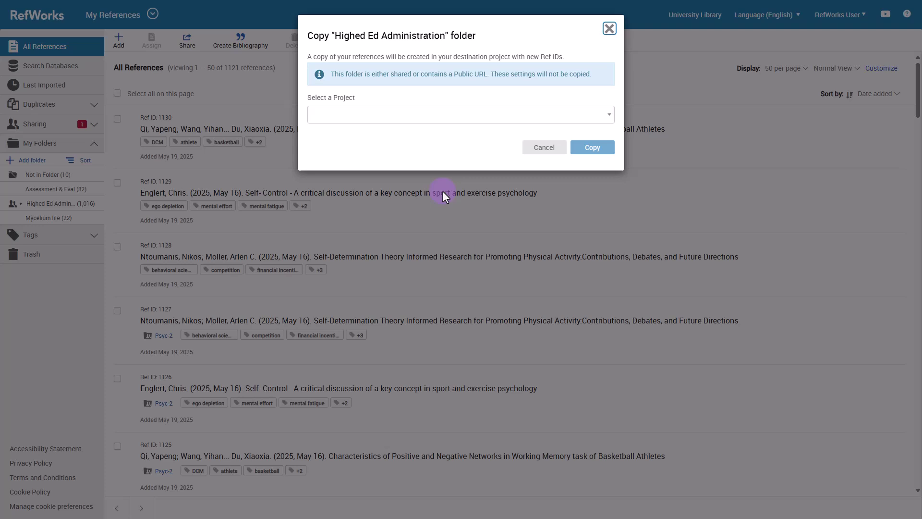
click(610, 29)
click(98, 202)
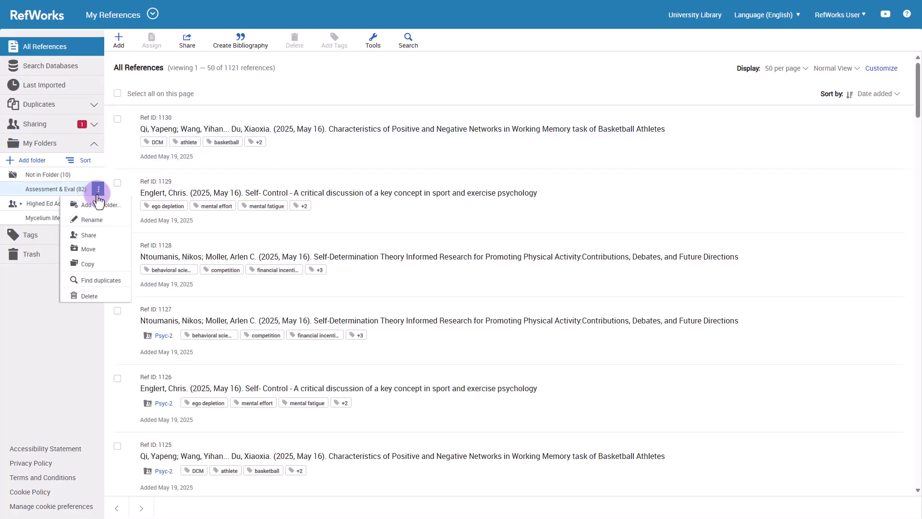
- Move the Assessment & Eval folder into the Additional Research project
click(105, 248)
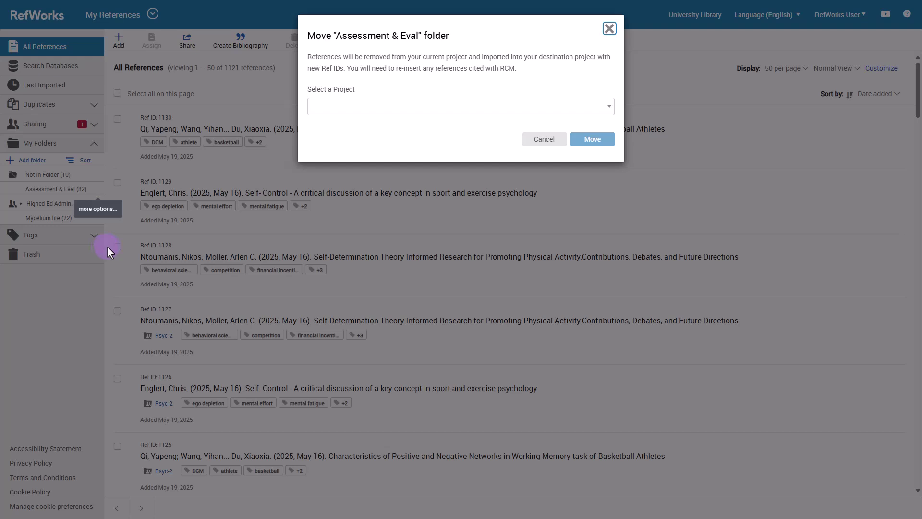
click(463, 110)
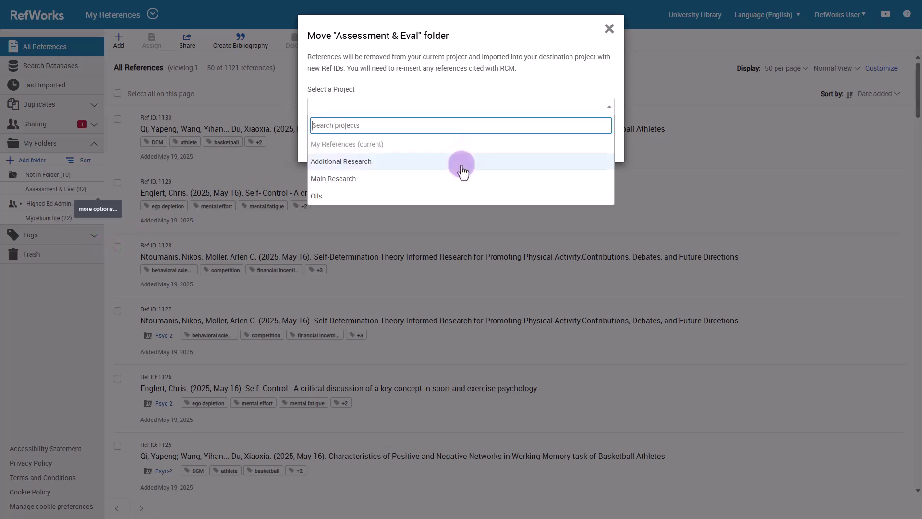
click(463, 164)
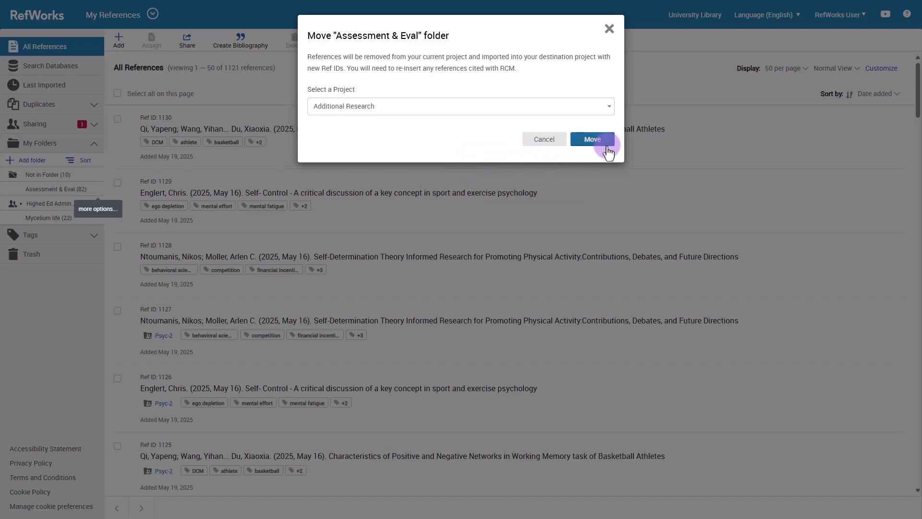
click(601, 141)
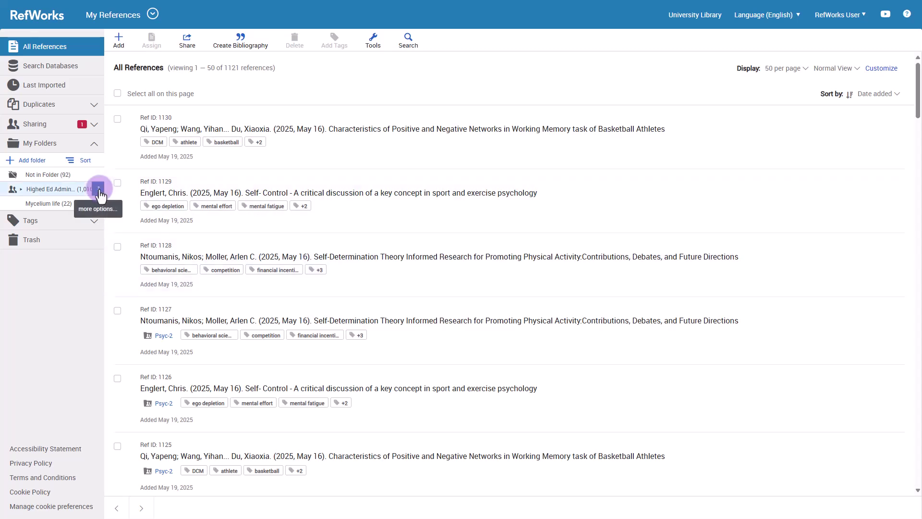
click(98, 191)
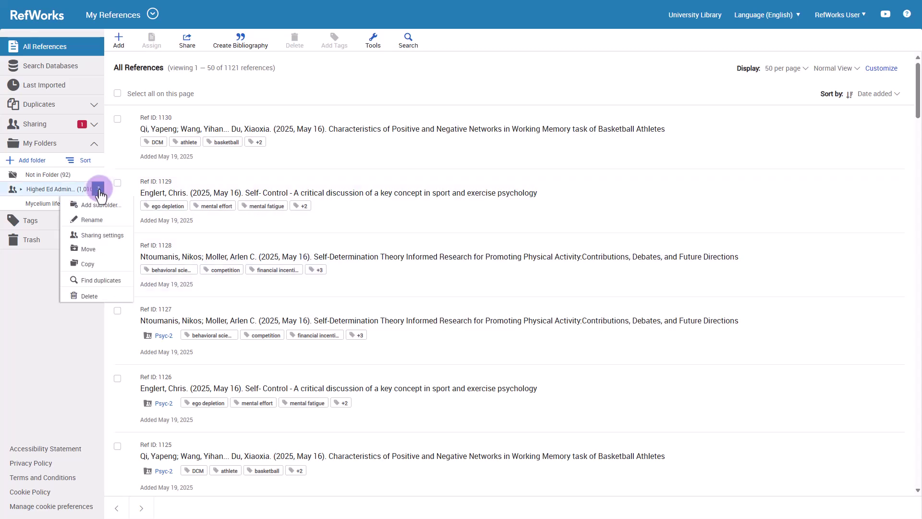
click(112, 246)
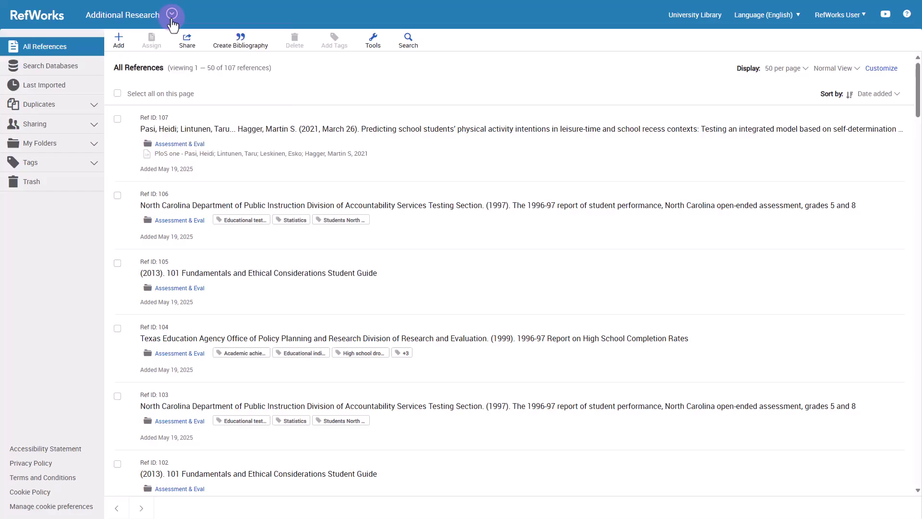
- Share Additional Research by inviting another RefWorks user's e-mail address
click(172, 14)
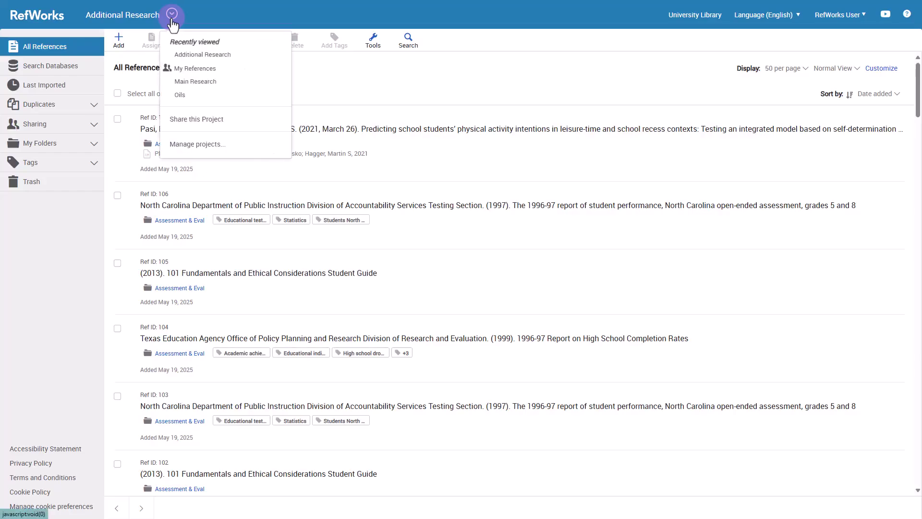
click(240, 121)
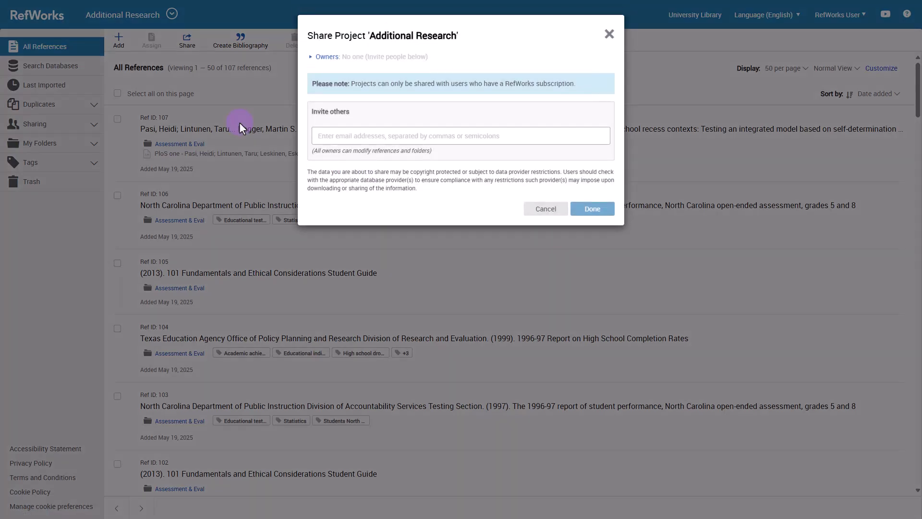
click(538, 137)
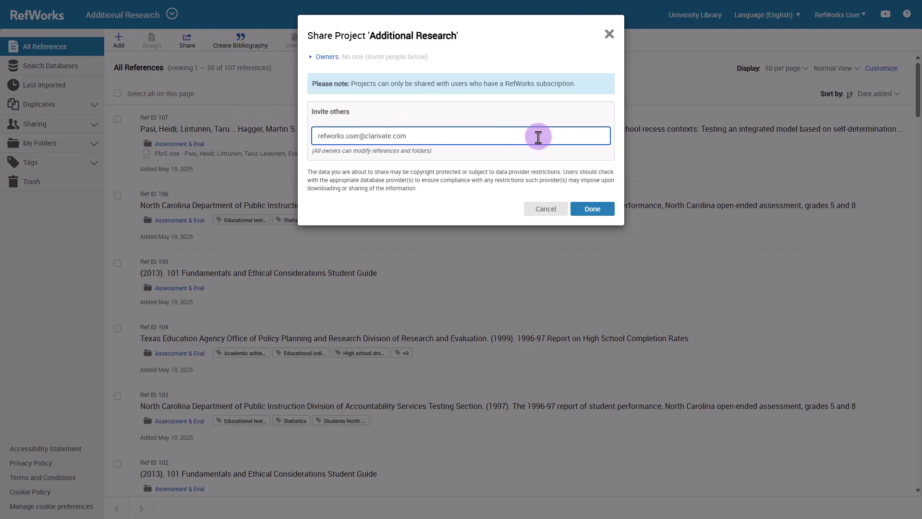
click(590, 209)
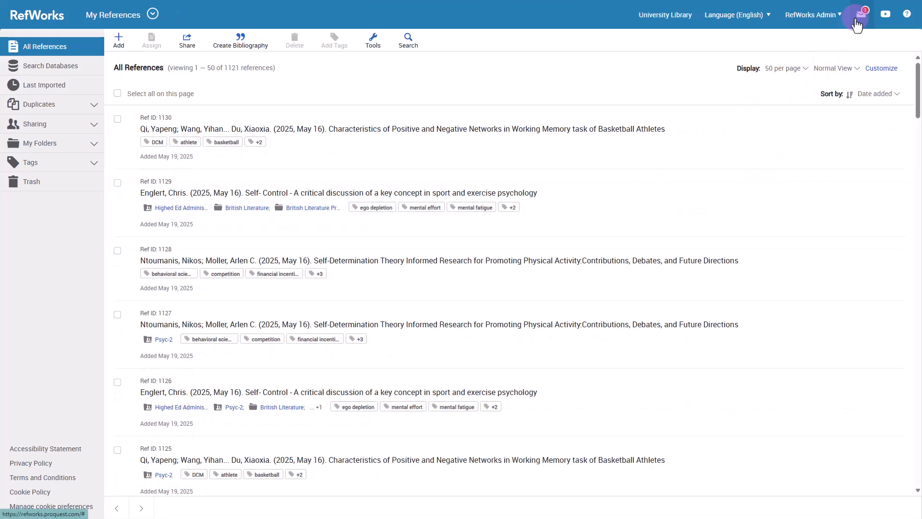
click(857, 21)
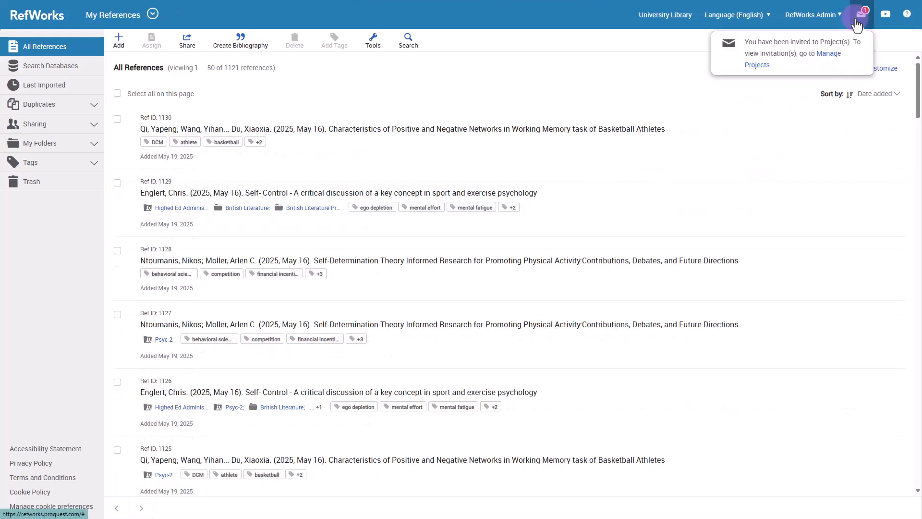
- Accept the Additional Research invitation from Manage Projects and open the project
click(840, 57)
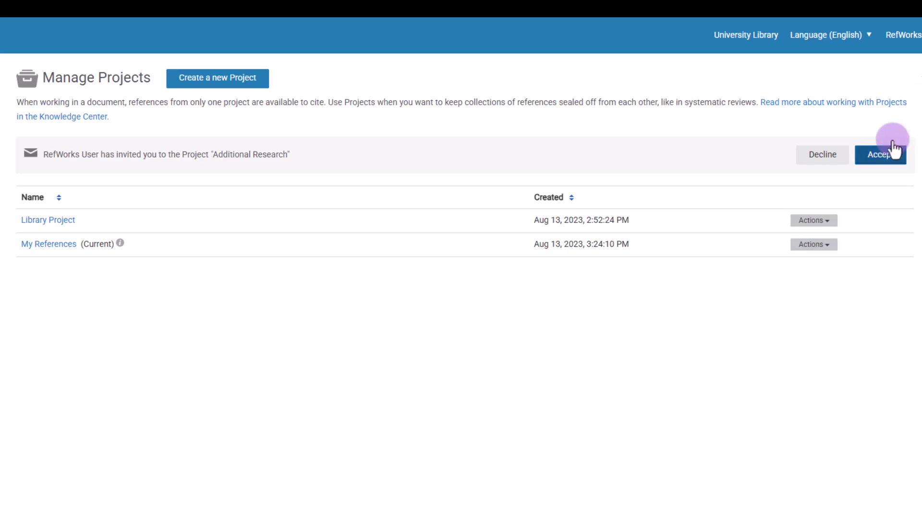
click(881, 158)
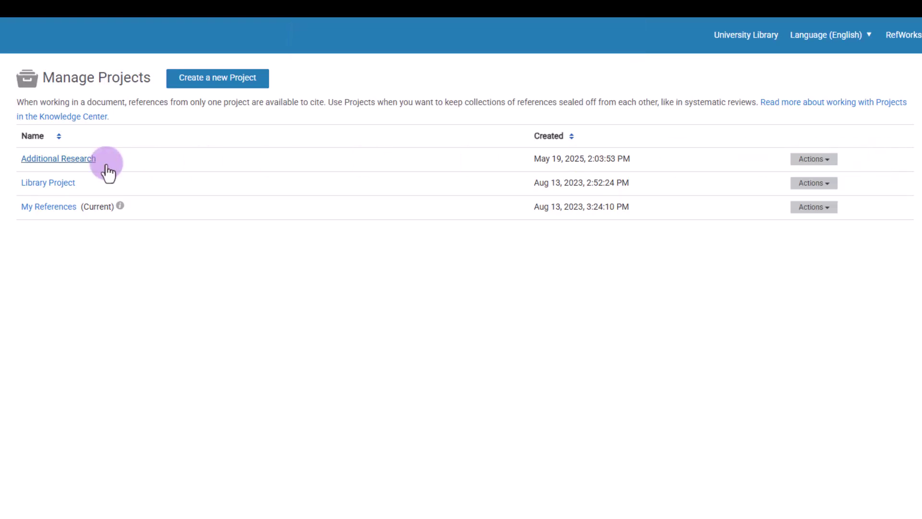
click(79, 164)
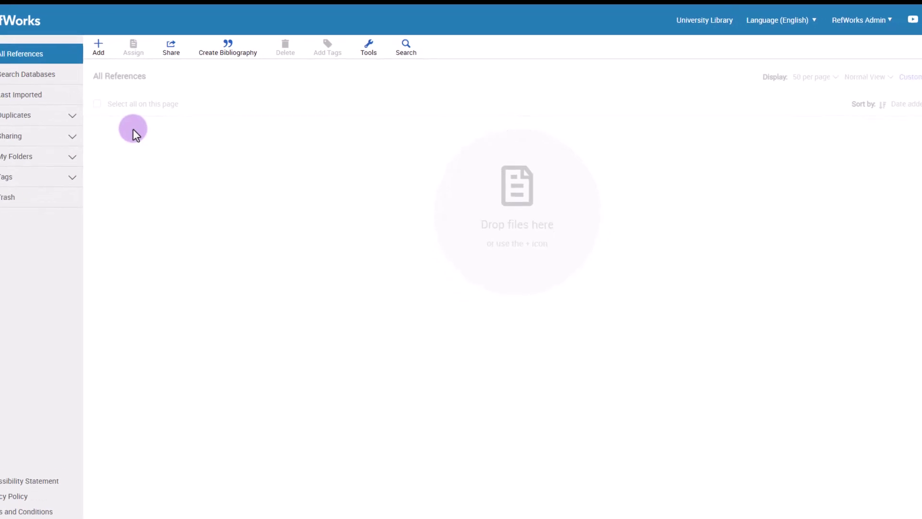
- Review the project's sharing settings and owners list, stopping sharing with one owner
click(91, 140)
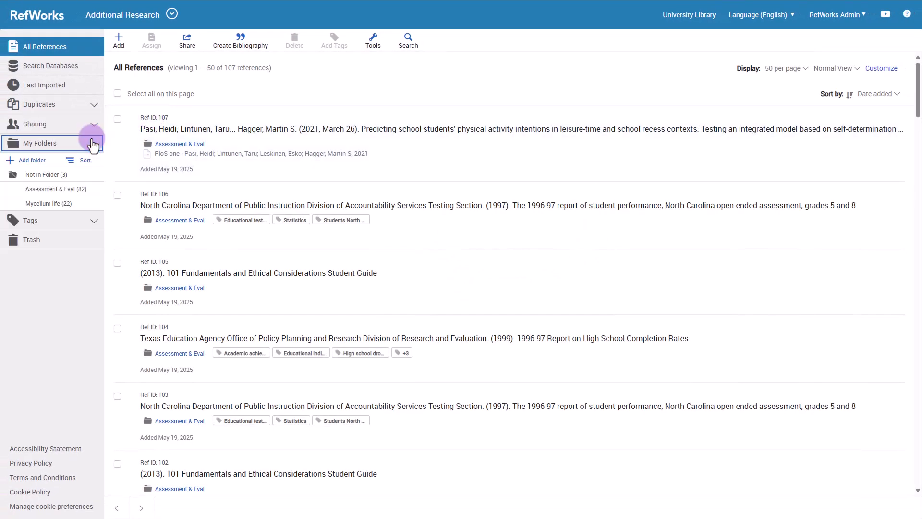
click(94, 140)
click(94, 124)
click(94, 124)
click(171, 14)
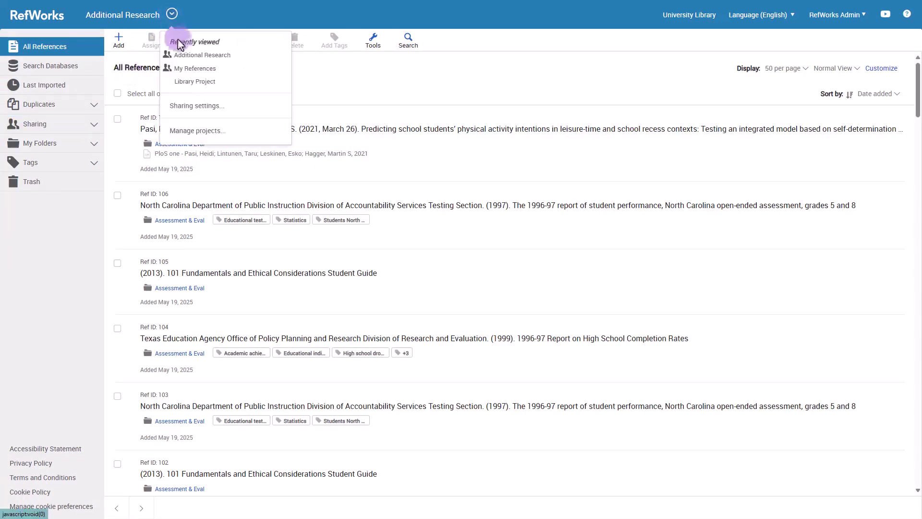
click(207, 107)
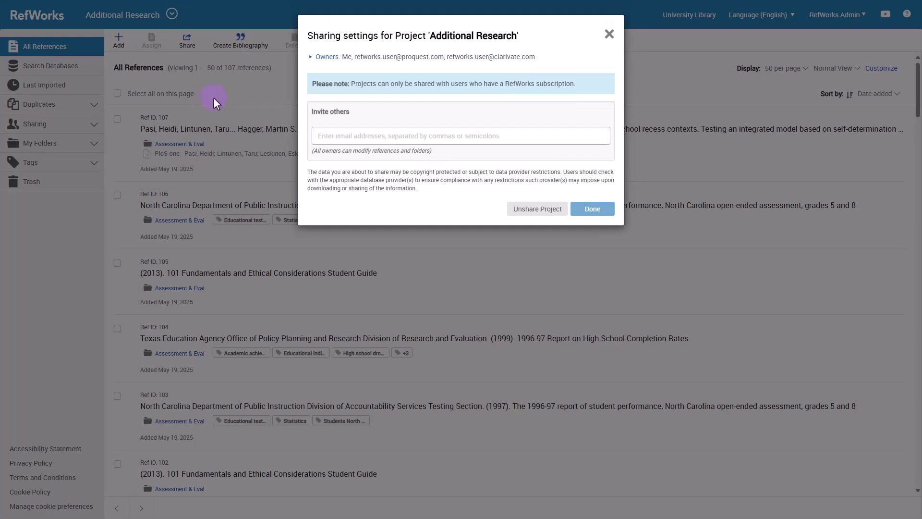
click(312, 57)
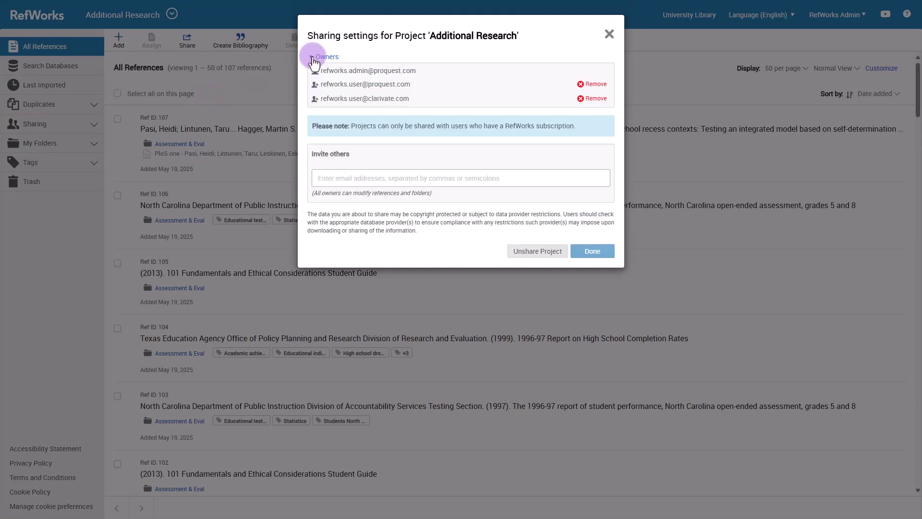
click(593, 85)
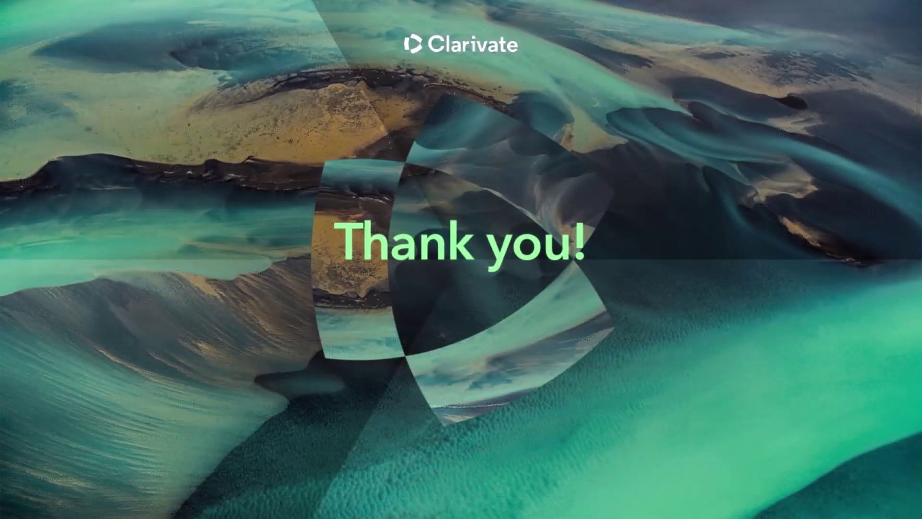